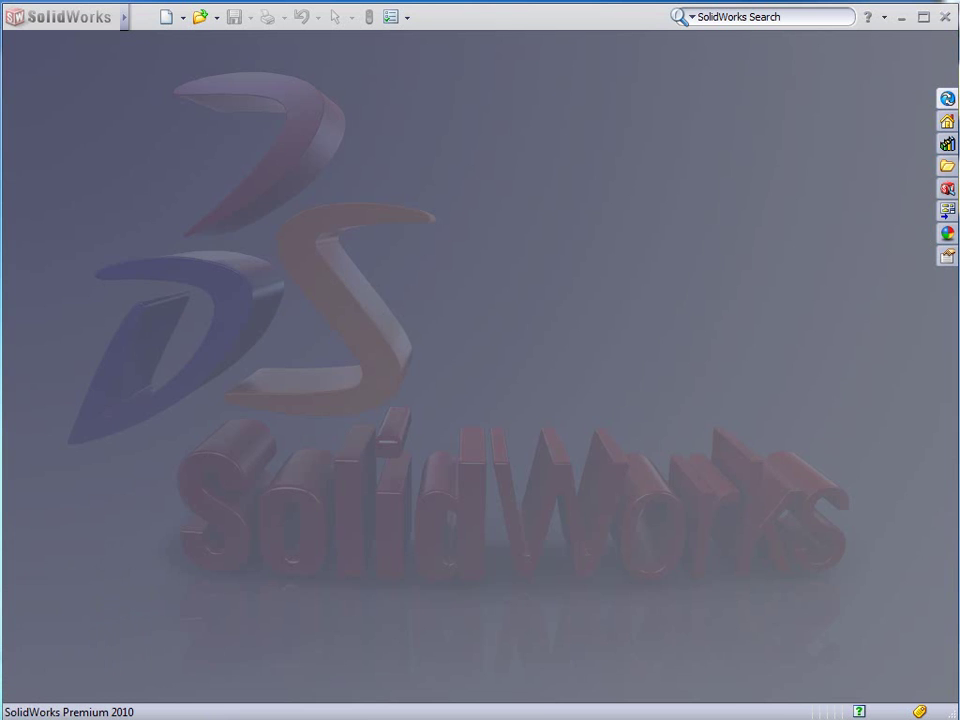
# Open COORDINATES.COR from the airfoils folder in Notepad and resize the window
pyautogui.click(60, 715)
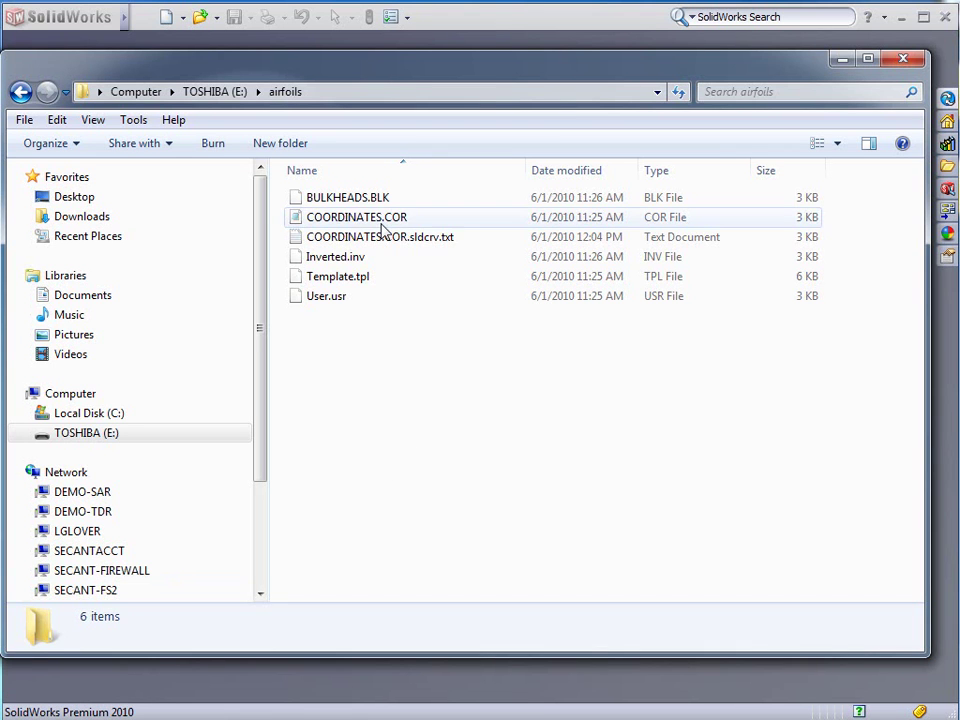
pyautogui.rightClick(348, 222)
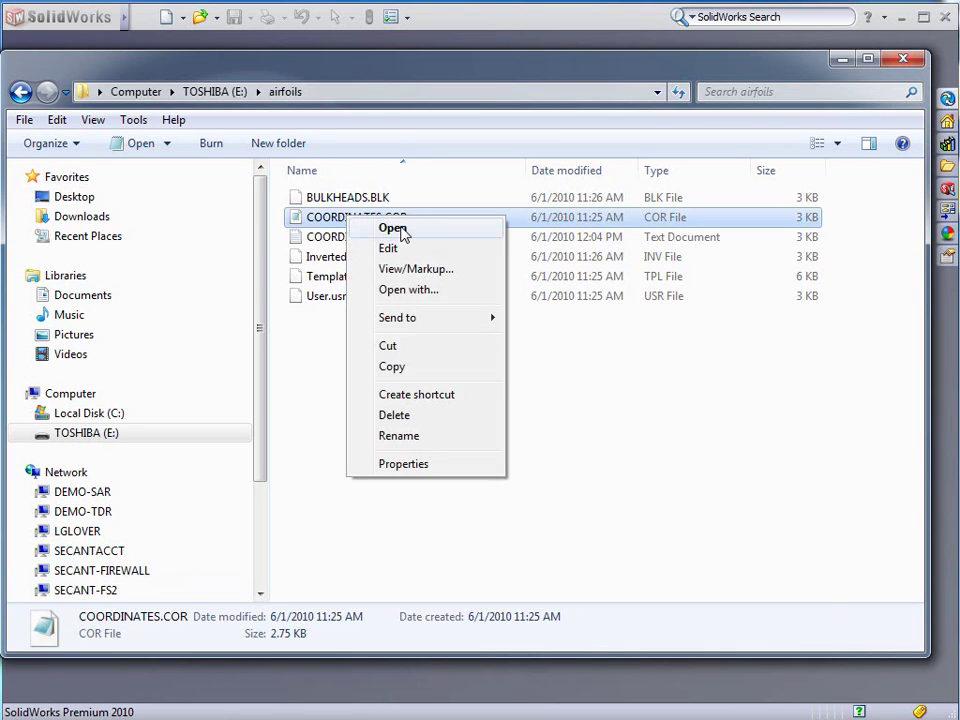
pyautogui.click(393, 229)
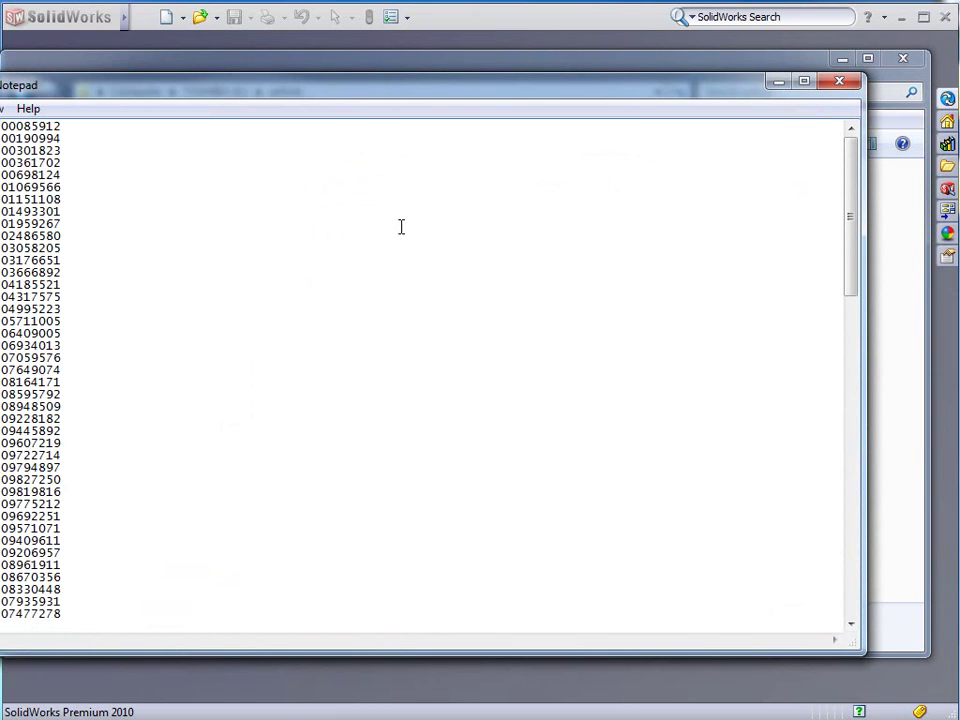
pyautogui.moveTo(87, 96); pyautogui.dragTo(296, 111)
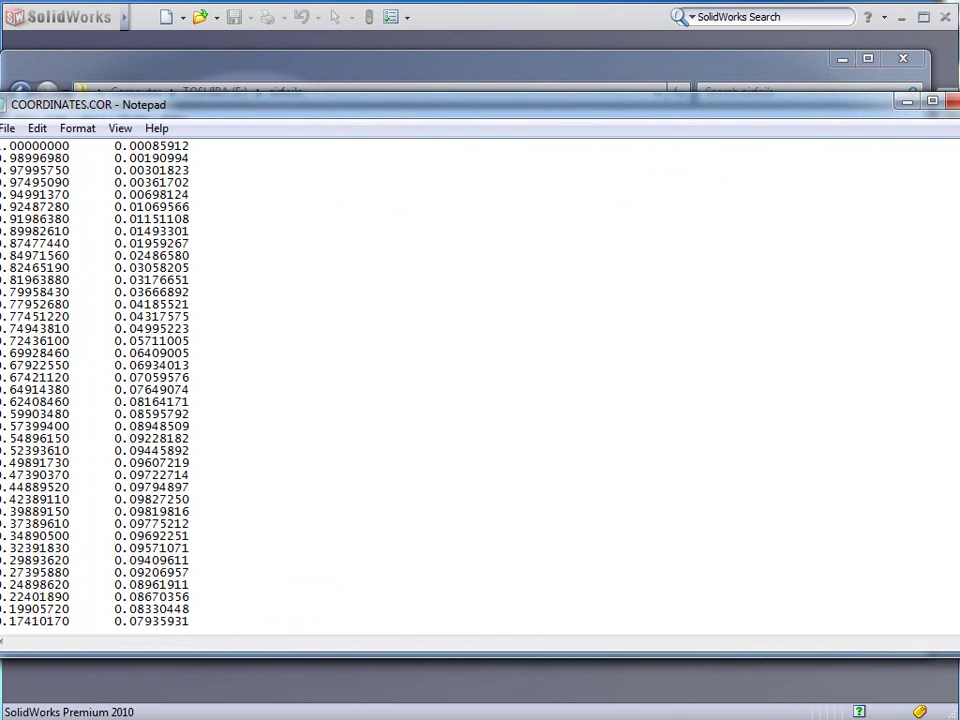
pyautogui.moveTo(955, 394); pyautogui.dragTo(866, 394)
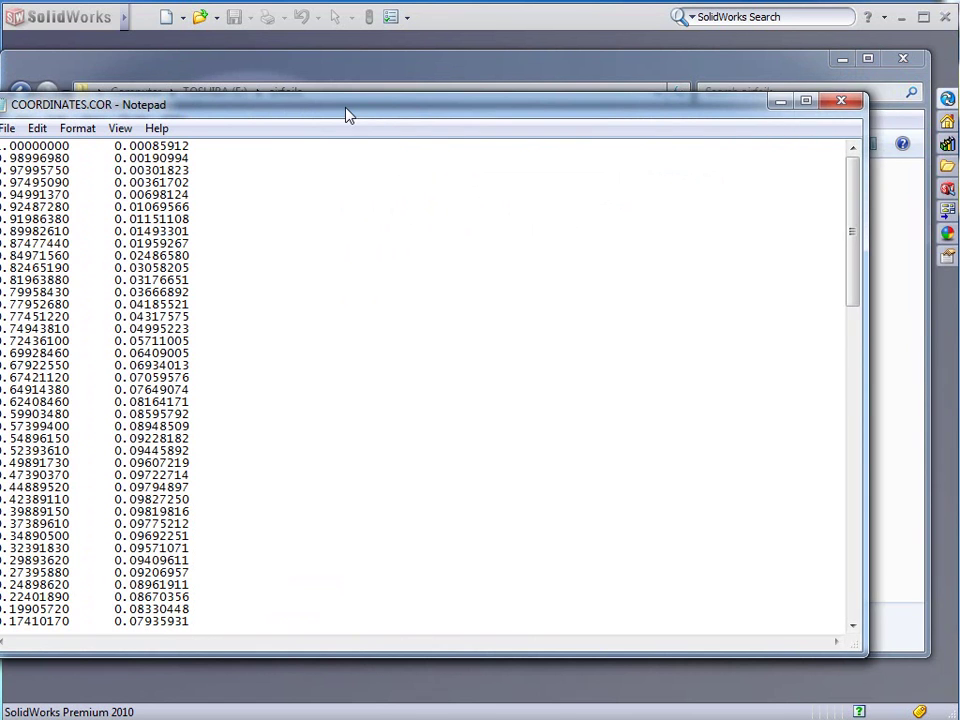
pyautogui.moveTo(349, 113)
pyautogui.mouseDown()
pyautogui.moveTo(420, 120)
pyautogui.moveTo(408, 121)
pyautogui.mouseUp()
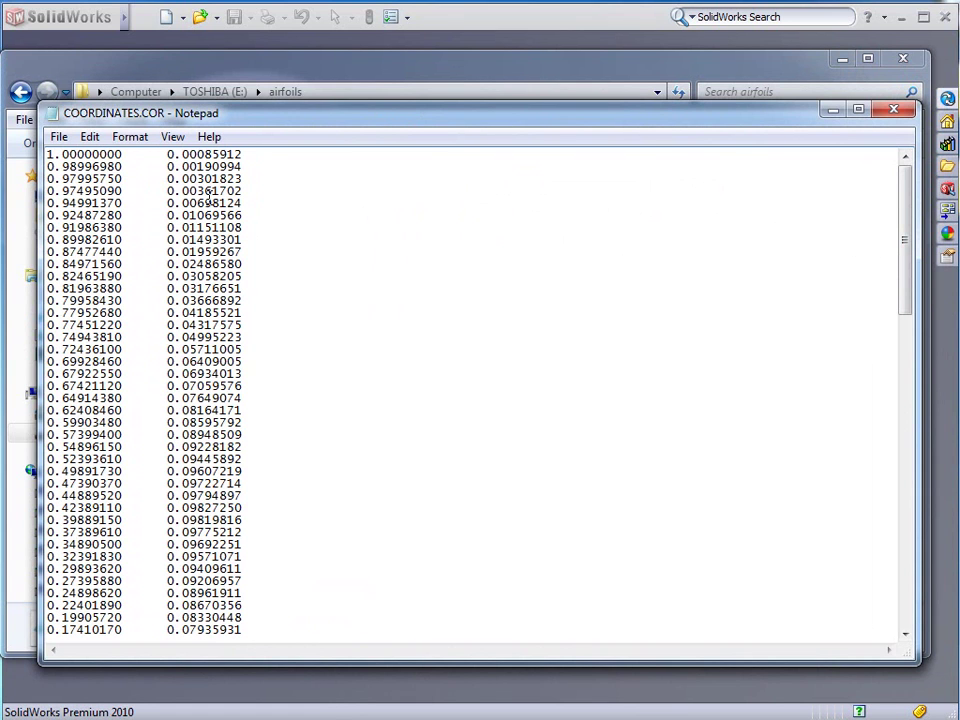
# Append a tab and zero Z value to the first coordinate rows, correcting stray keystrokes
pyautogui.click(256, 160)
pyautogui.write('0')
pyautogui.press('Down')
pyautogui.write('0')
pyautogui.press('BackSpace')
pyautogui.press('BackSpace')
pyautogui.press('Tab')
pyautogui.write('0')
pyautogui.press('Down')
pyautogui.press('Return')
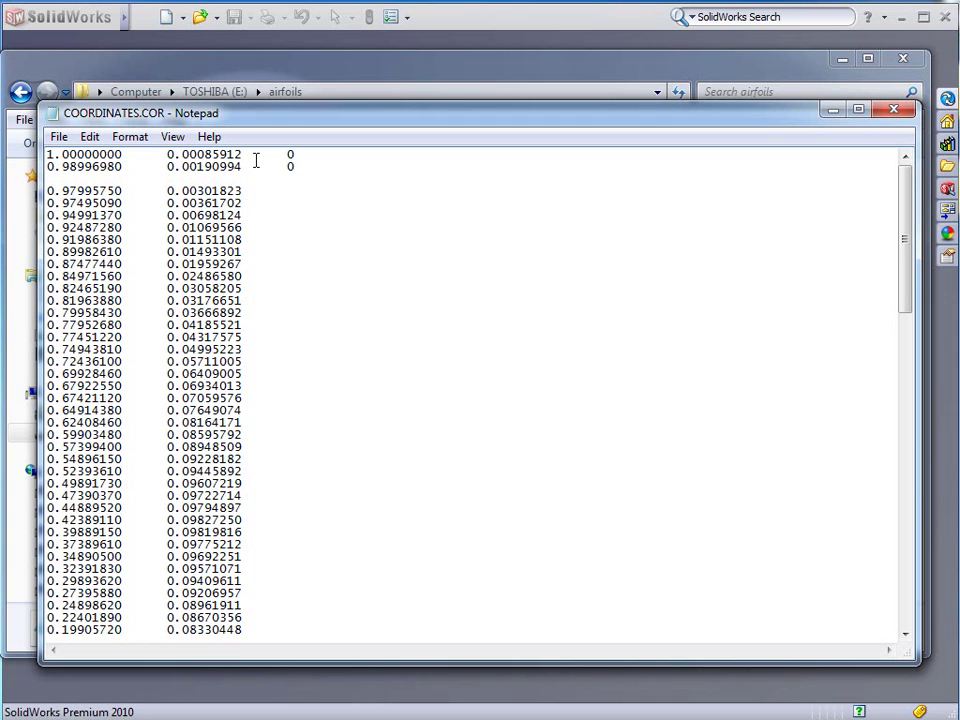
pyautogui.press('BackSpace')
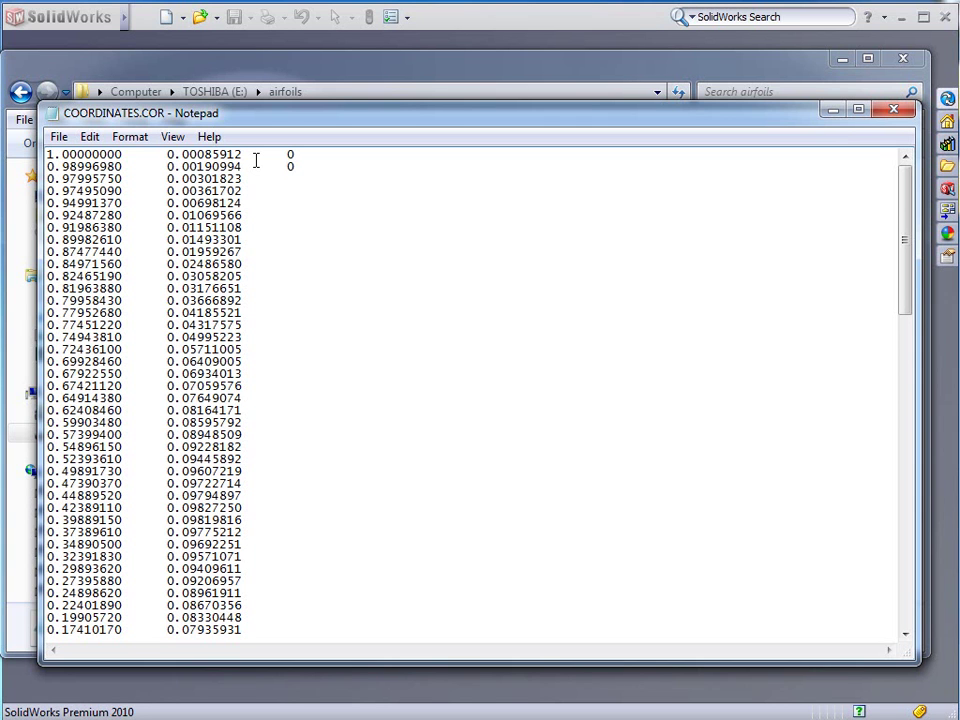
# Append a tab-separated zero Z value to coordinate lines three through five
pyautogui.press('Up')
pyautogui.press('Right')
pyautogui.press('Right')
pyautogui.press('Right')
pyautogui.press('Right')
pyautogui.press('Right')
pyautogui.press('Right')
pyautogui.press('Right')
pyautogui.press('Right')
pyautogui.press('Right')
pyautogui.press('Right')
pyautogui.press('Right')
pyautogui.press('Right')
pyautogui.press('Right')
pyautogui.press('Right')
pyautogui.press('Right')
pyautogui.press('Tab')
pyautogui.write('0')
pyautogui.press('Down')
pyautogui.press('Tab')
pyautogui.write('0')
pyautogui.press('Down')
pyautogui.press('Tab')
pyautogui.write('0')
# Close COORDINATES.COR, bringing up the save-changes prompt
pyautogui.moveTo(903, 265)
pyautogui.mouseDown()
pyautogui.moveTo(910, 613)
pyautogui.moveTo(903, 225)
pyautogui.mouseUp()
pyautogui.click(315, 204)
pyautogui.click(895, 112)
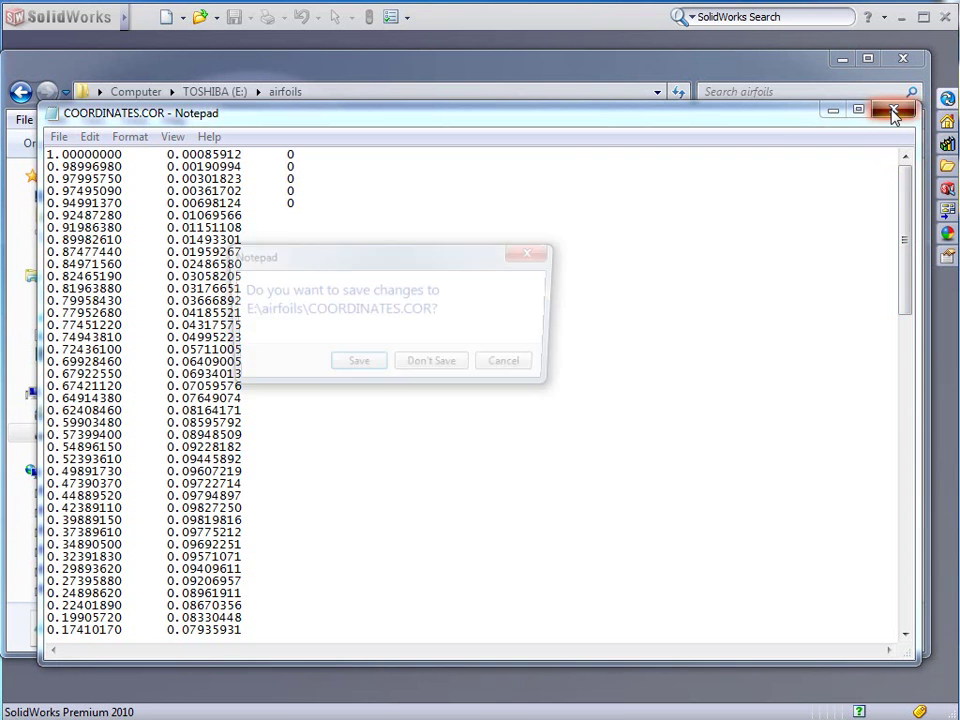
# Discard the COORDINATES.COR edits, review COORDINATES.COR.sldcrv.txt, then minimize Notepad
pyautogui.click(450, 368)
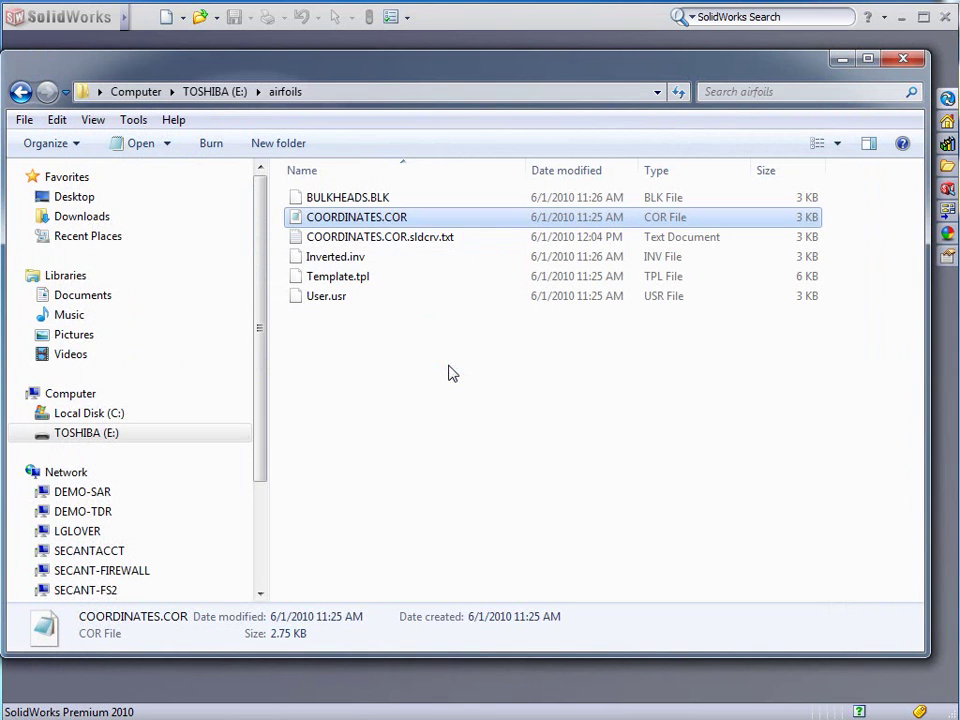
pyautogui.doubleClick(380, 238)
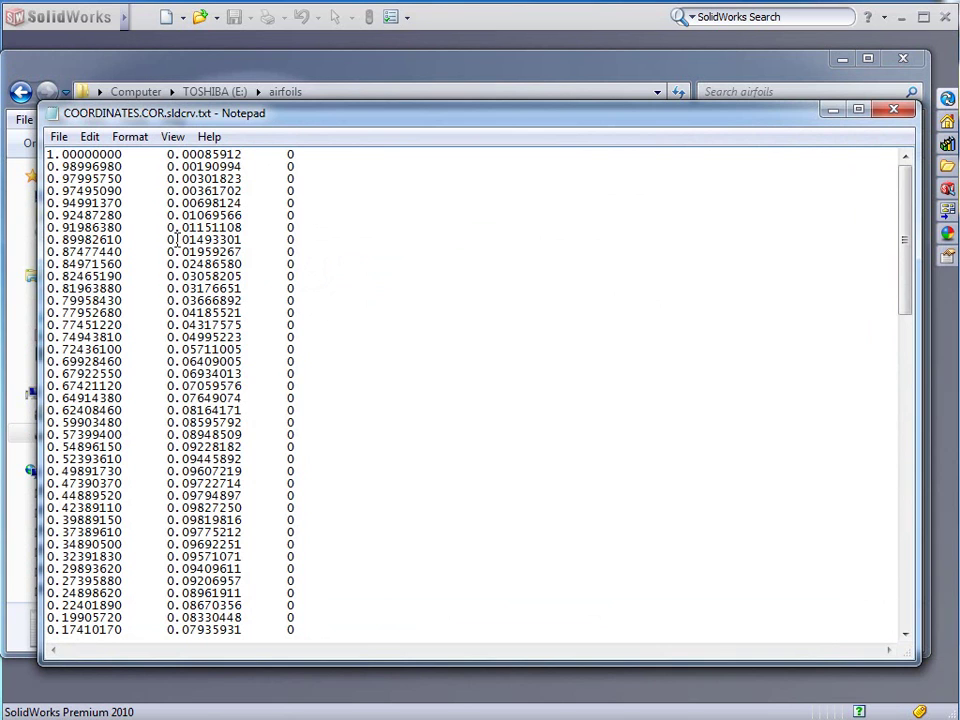
pyautogui.moveTo(905, 245)
pyautogui.mouseDown()
pyautogui.moveTo(903, 380)
pyautogui.moveTo(823, 549)
pyautogui.moveTo(883, 613)
pyautogui.moveTo(886, 471)
pyautogui.moveTo(825, 358)
pyautogui.moveTo(821, 221)
pyautogui.mouseUp()
pyautogui.click(833, 113)
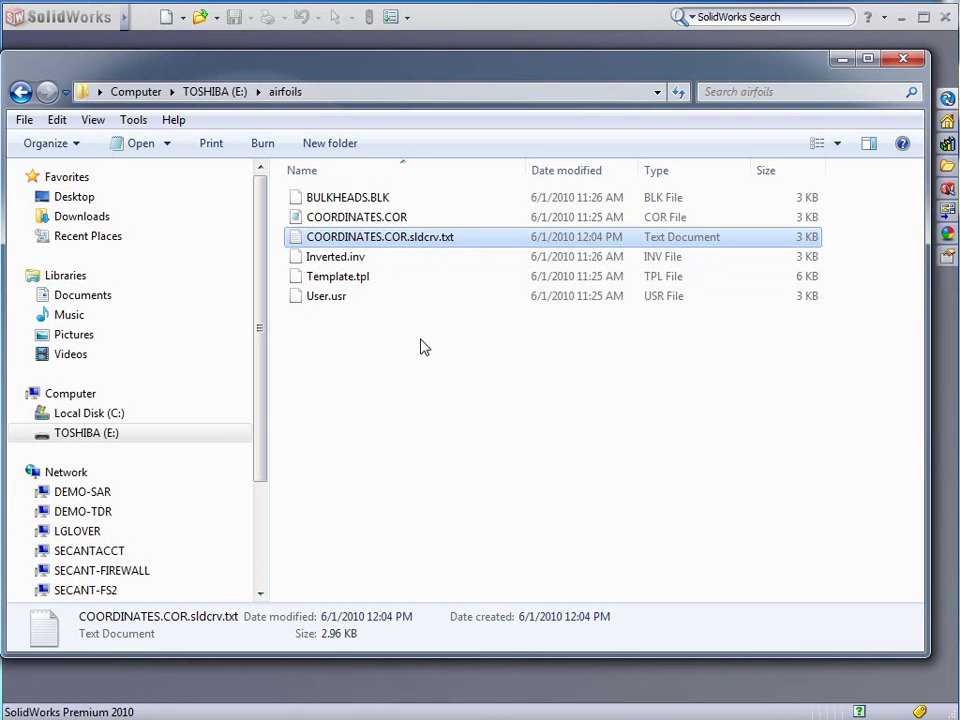
# Close the airfoils folder and create a new part from the Part template
pyautogui.click(903, 58)
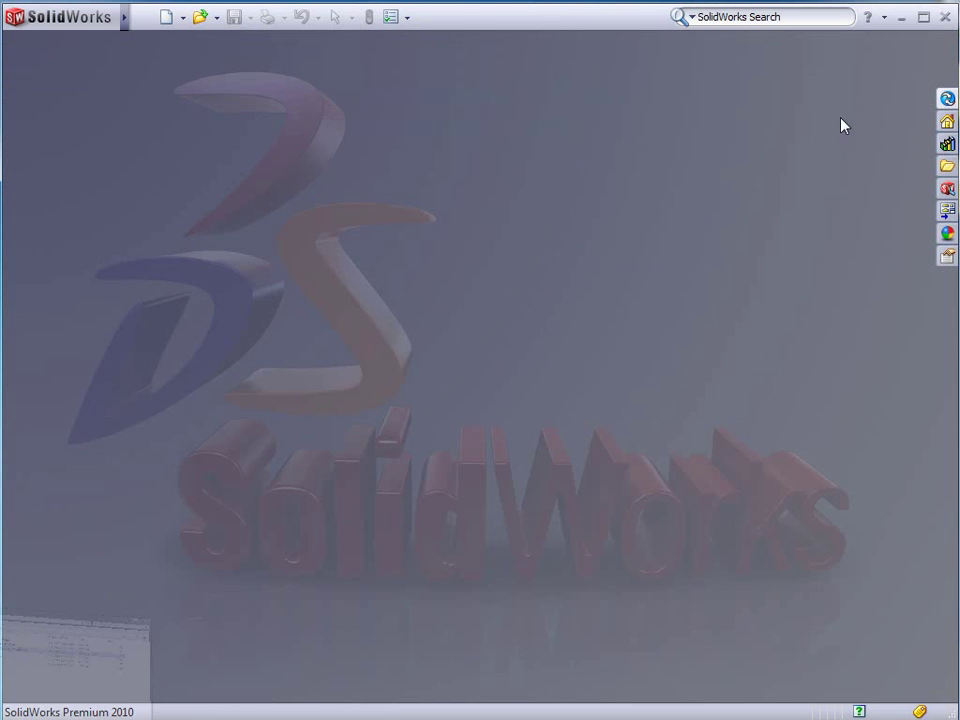
pyautogui.click(166, 18)
pyautogui.click(193, 130)
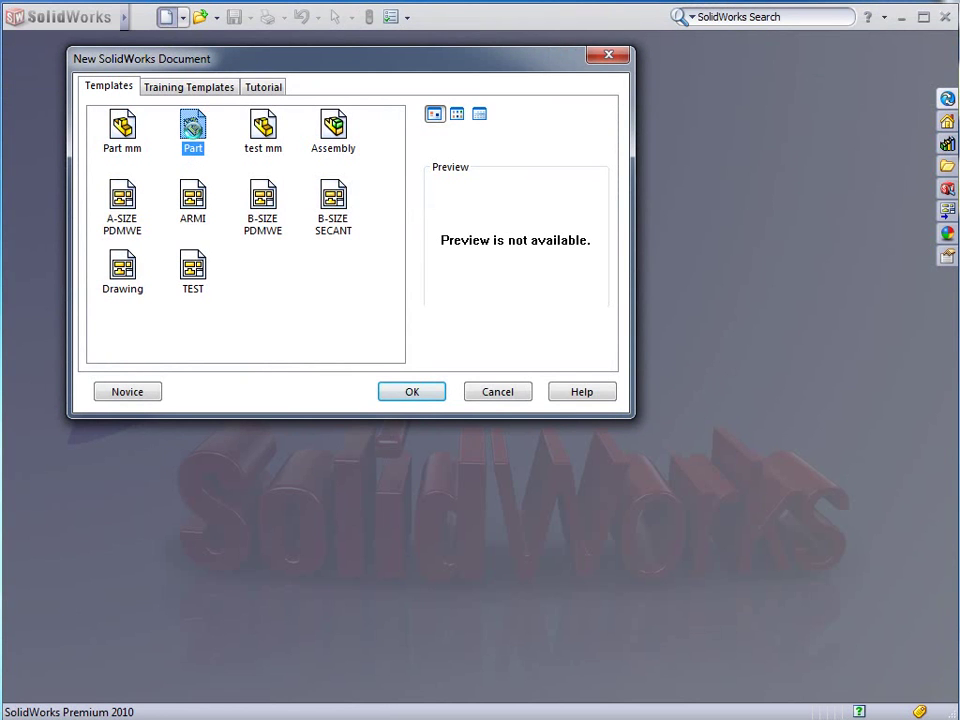
pyautogui.doubleClick(193, 128)
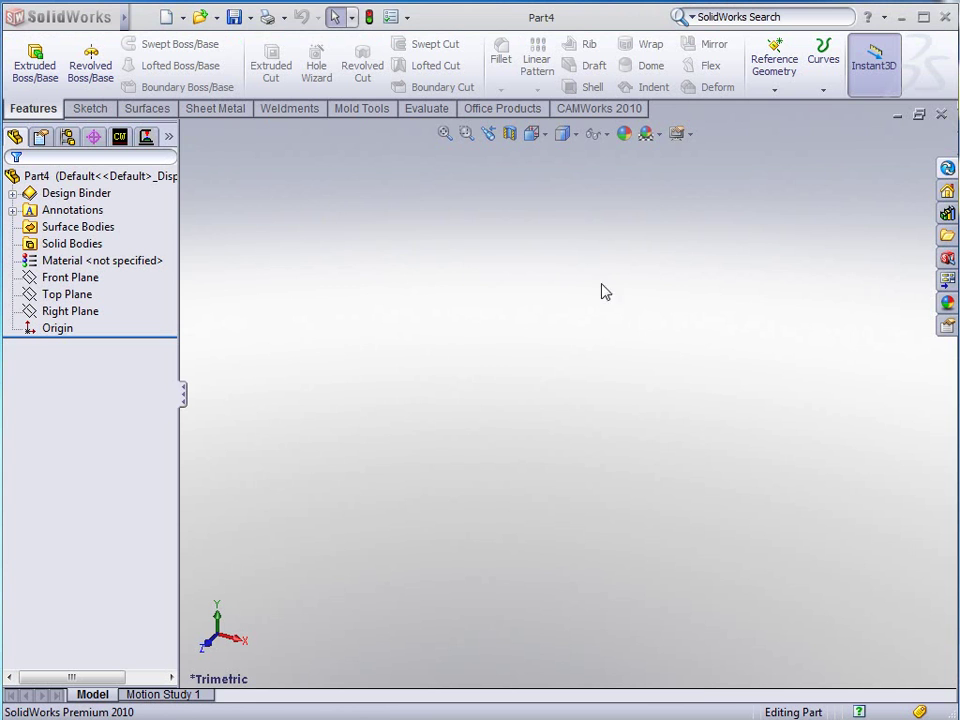
# Open Insert > Curve > Curve Through XYZ Points and move its dialog into view
pyautogui.click(180, 17)
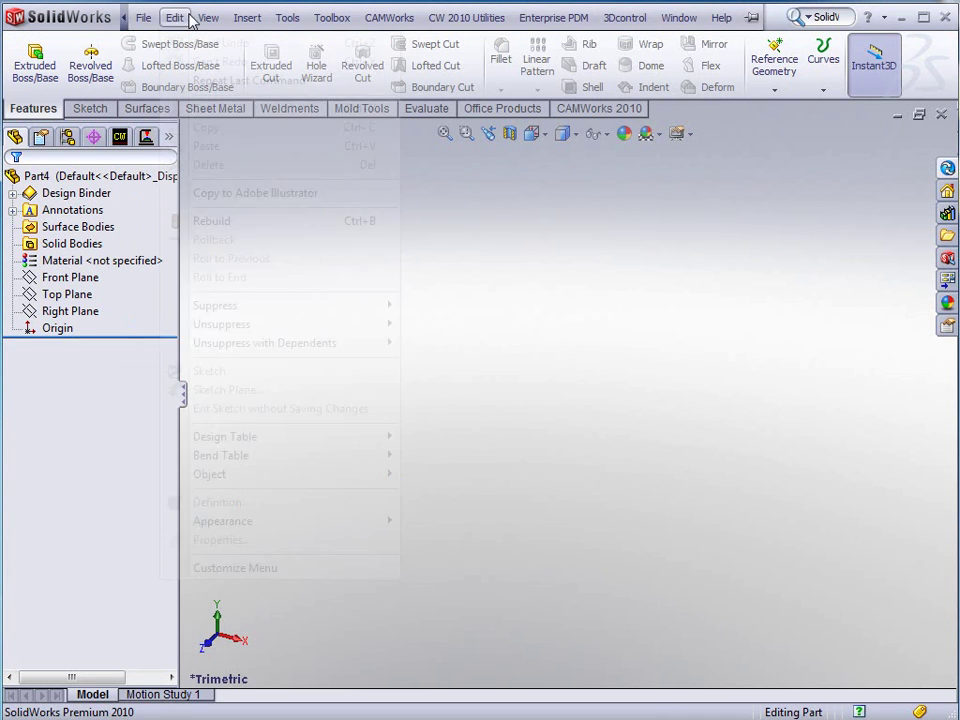
pyautogui.moveTo(276, 202)
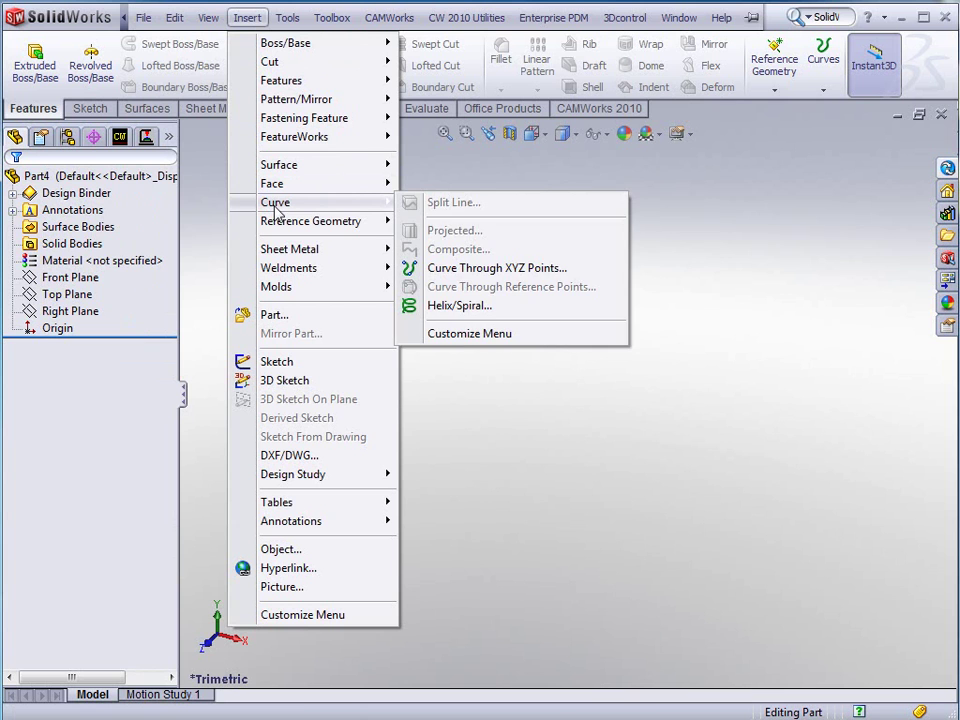
pyautogui.click(489, 268)
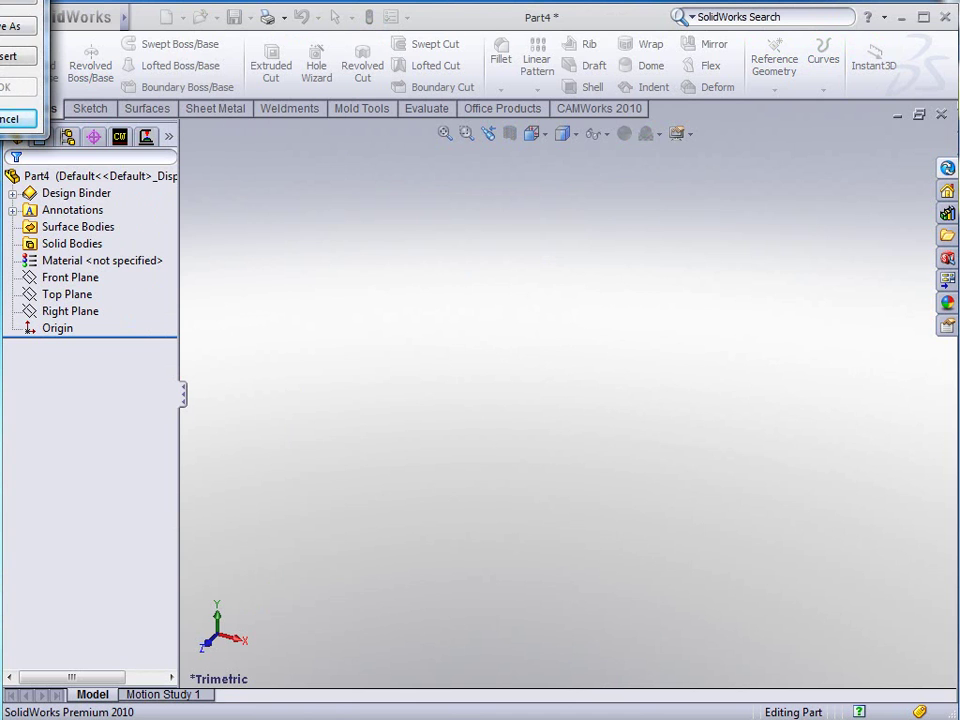
pyautogui.moveTo(0, 0); pyautogui.dragTo(352, 173)
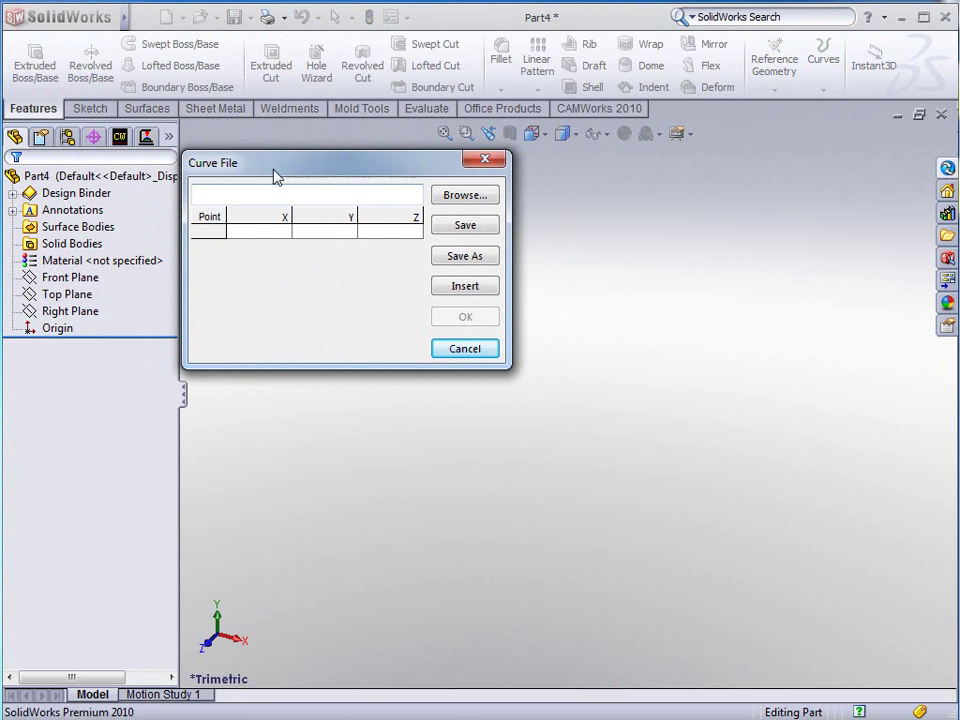
# Load E:\airfoils\COORDINATES.COR.sldcrv.txt into the XYZ point table
pyautogui.click(466, 196)
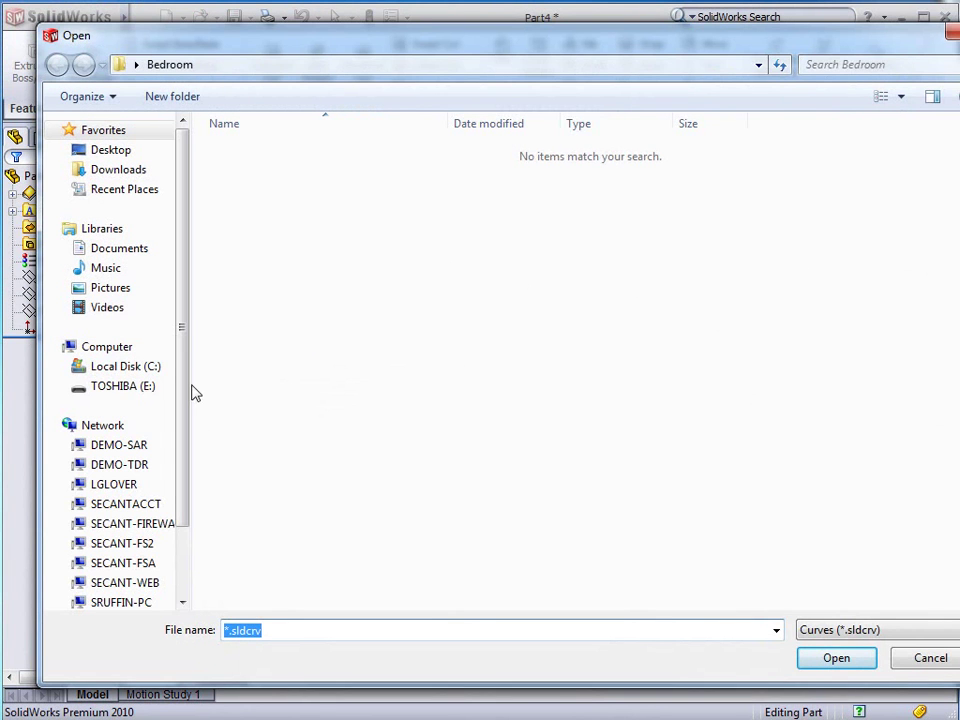
pyautogui.click(108, 388)
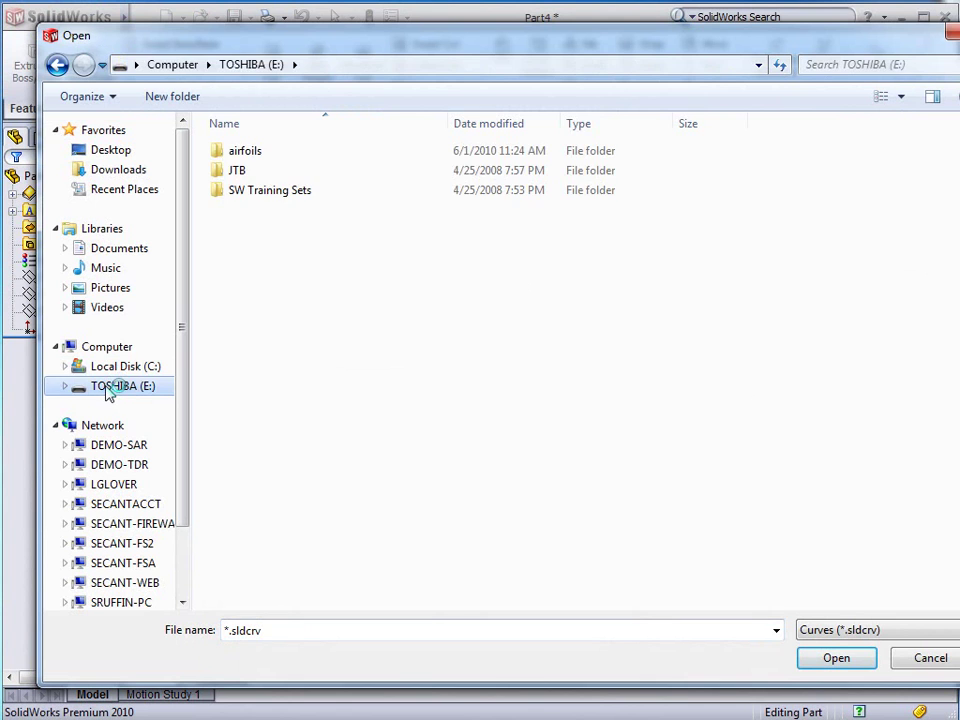
pyautogui.click(246, 155)
pyautogui.doubleClick(246, 155)
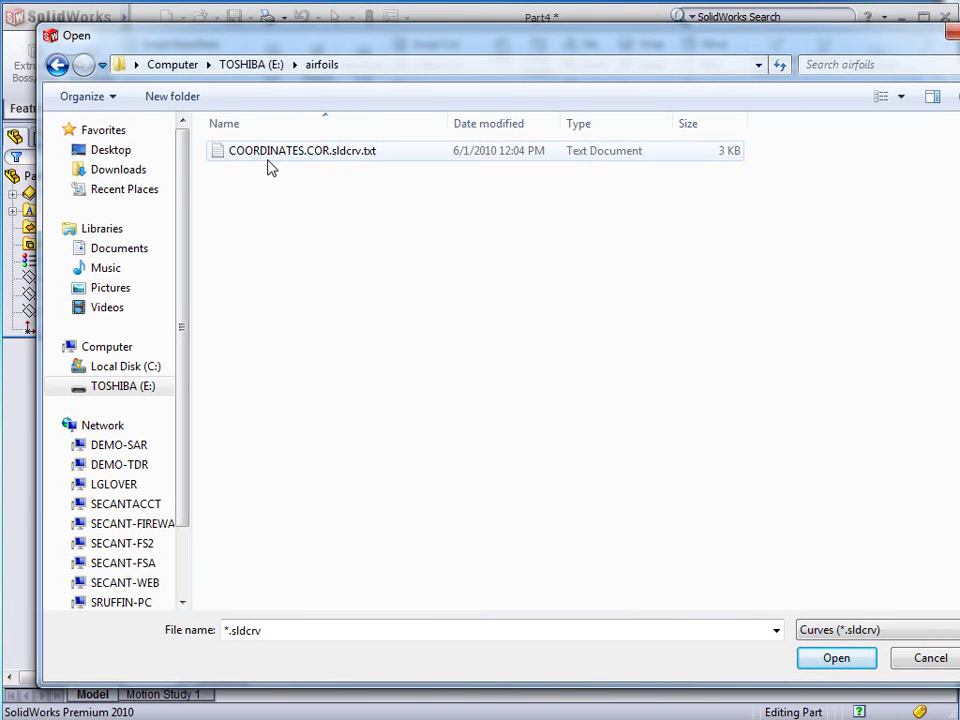
pyautogui.click(330, 158)
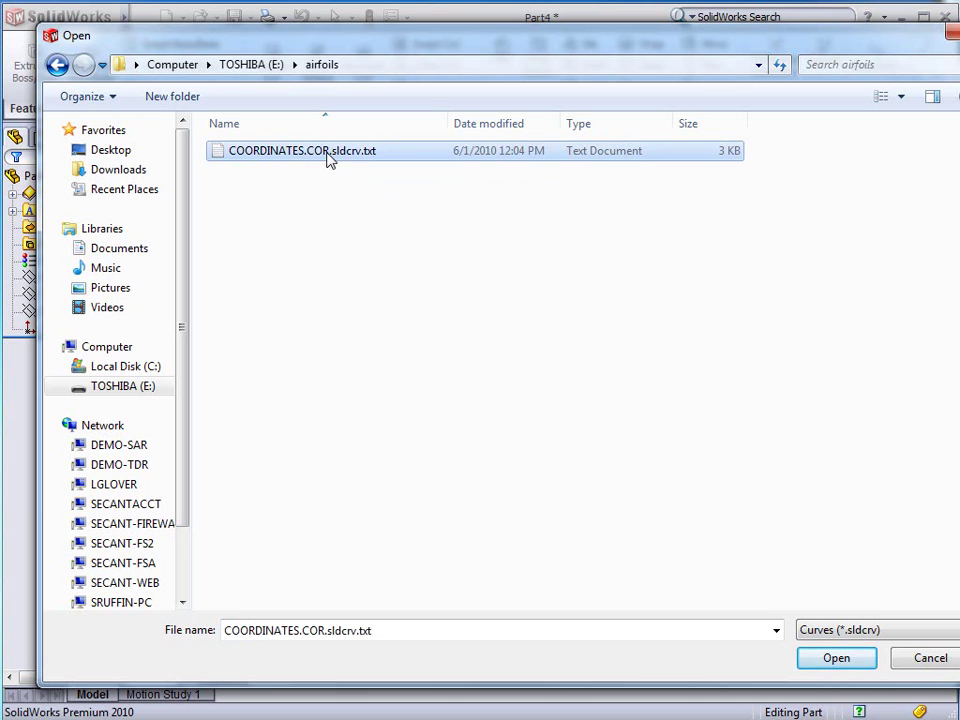
pyautogui.click(837, 660)
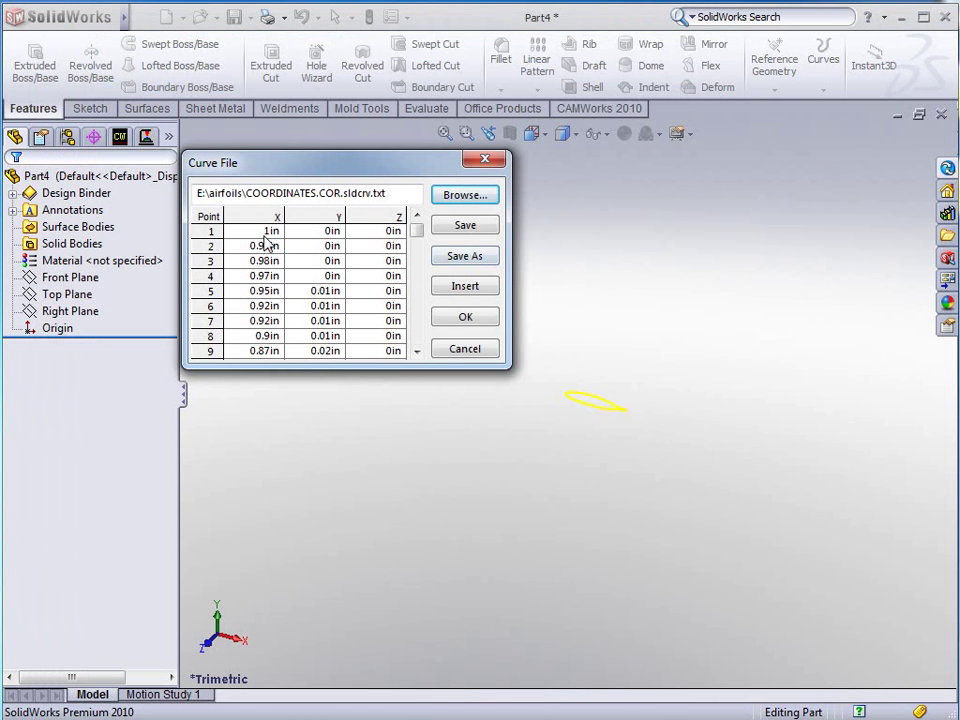
# Check the imported point table and accept it to create Curve1
pyautogui.click(417, 351)
pyautogui.click(417, 351)
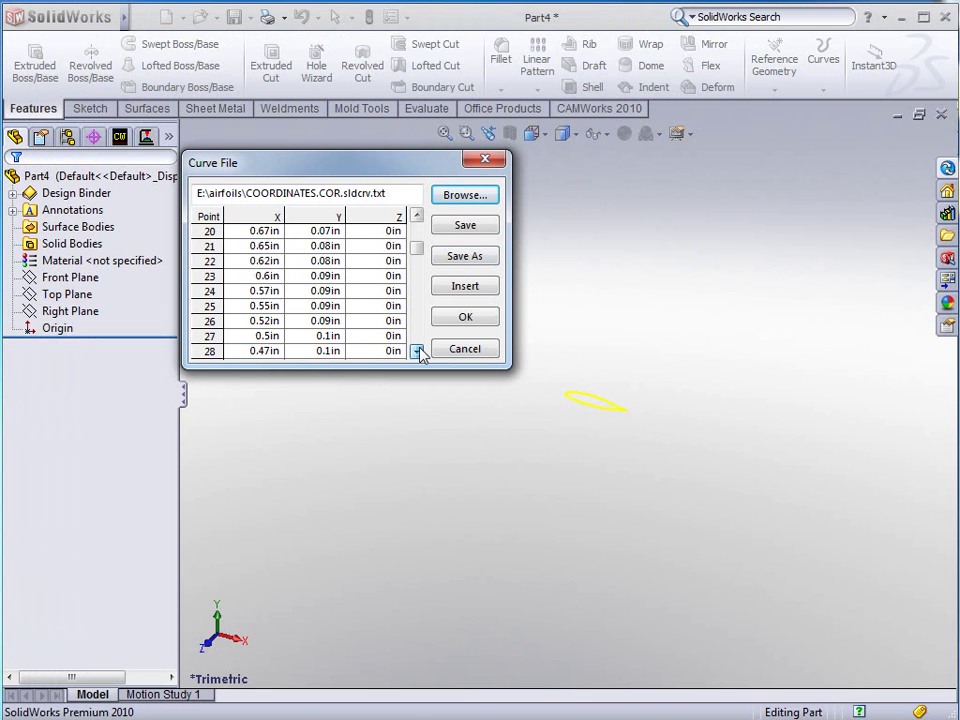
pyautogui.moveTo(418, 251); pyautogui.dragTo(418, 210)
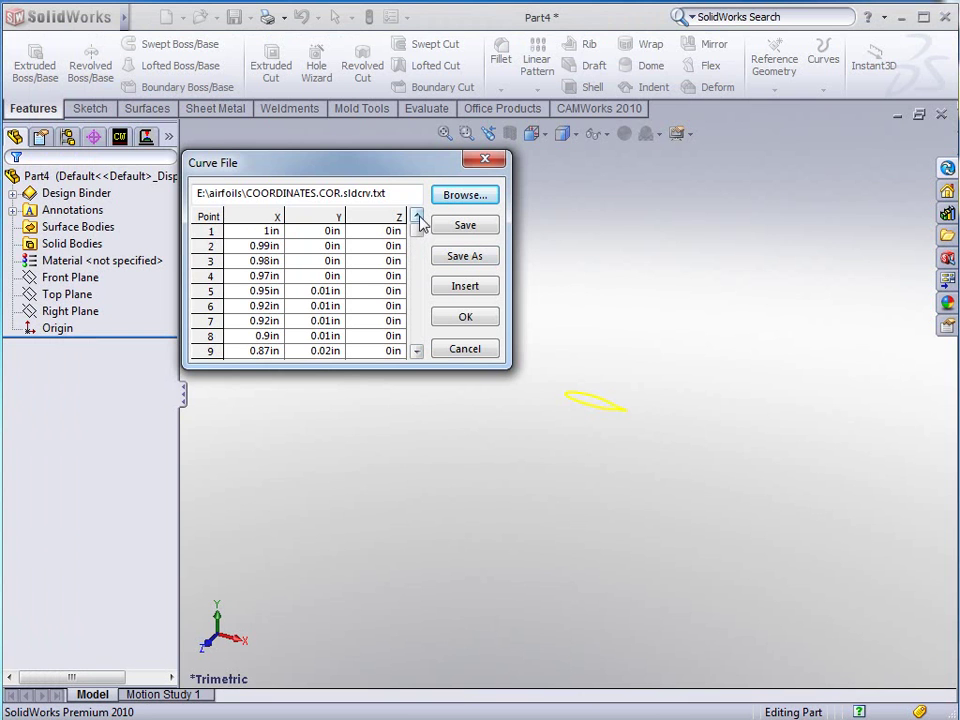
pyautogui.click(465, 318)
pyautogui.moveTo(574, 407)
pyautogui.mouseDown(button='middle')
pyautogui.moveTo(621, 465)
pyautogui.moveTo(558, 418)
pyautogui.mouseUp(button='middle')
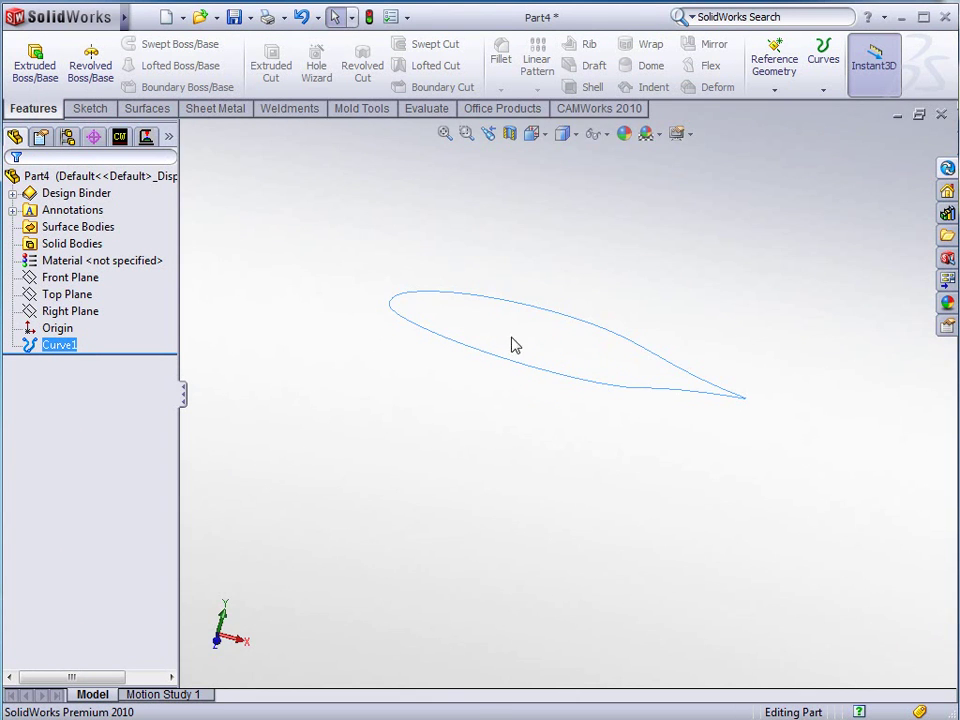
# Orbit and zoom the view to see the airfoil curve more side-on
pyautogui.moveTo(467, 364)
pyautogui.mouseDown(button='middle')
pyautogui.moveTo(484, 285)
pyautogui.moveTo(501, 279)
pyautogui.moveTo(452, 296)
pyautogui.moveTo(435, 343)
pyautogui.moveTo(454, 358)
pyautogui.moveTo(450, 291)
pyautogui.moveTo(476, 246)
pyautogui.moveTo(510, 328)
pyautogui.mouseUp(button='middle')
pyautogui.scroll(-2, 580, 390)
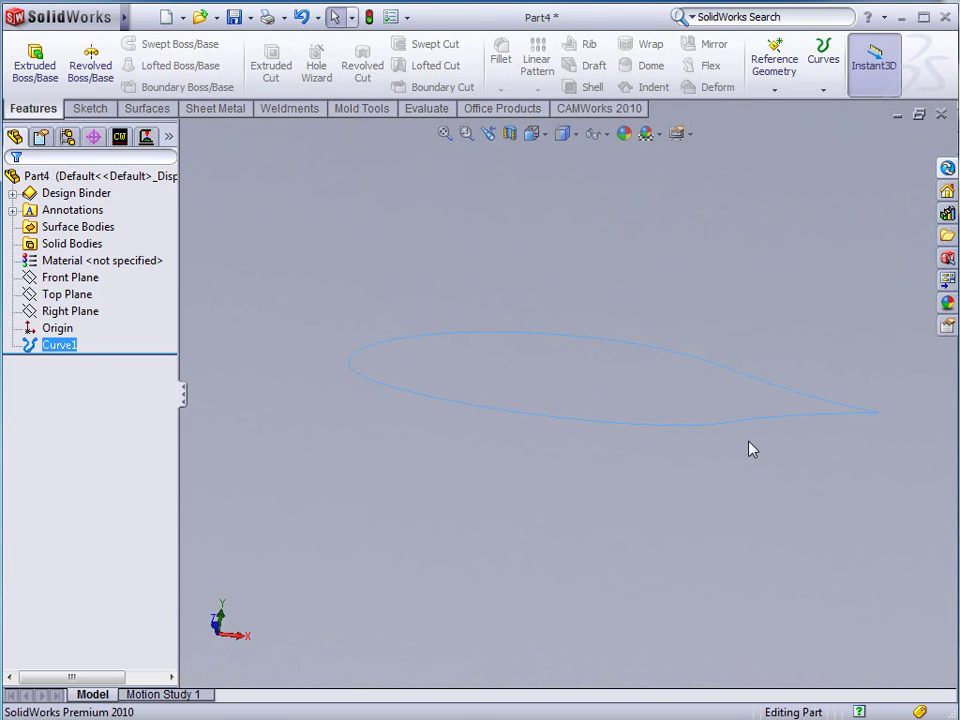